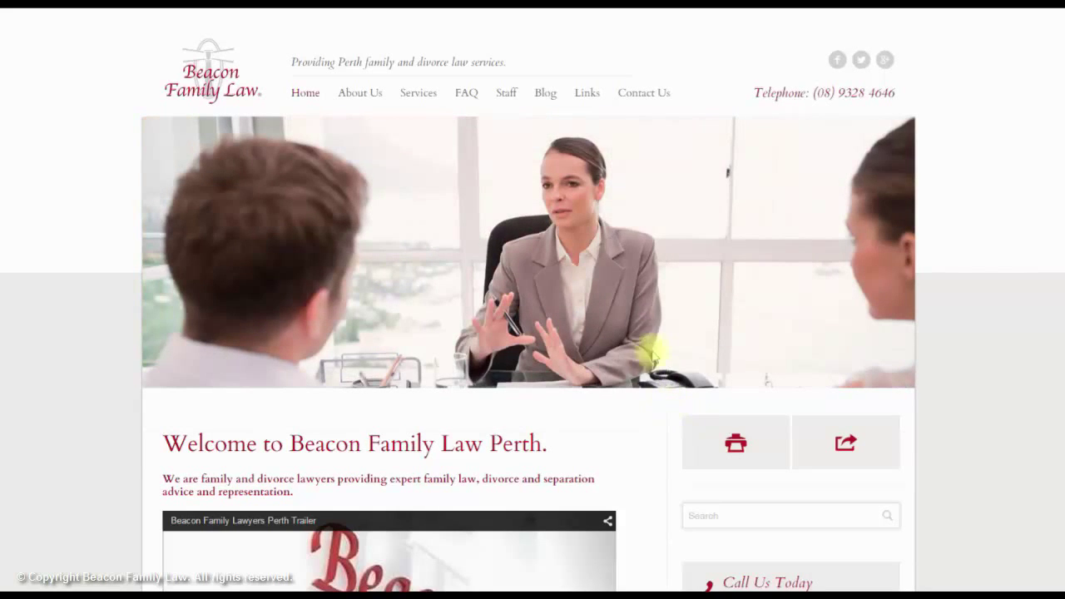
- Open the government Child Support/FTB Estimator from the firm's recommended links page
{"action": "left_click", "coordinate": [586, 99]}
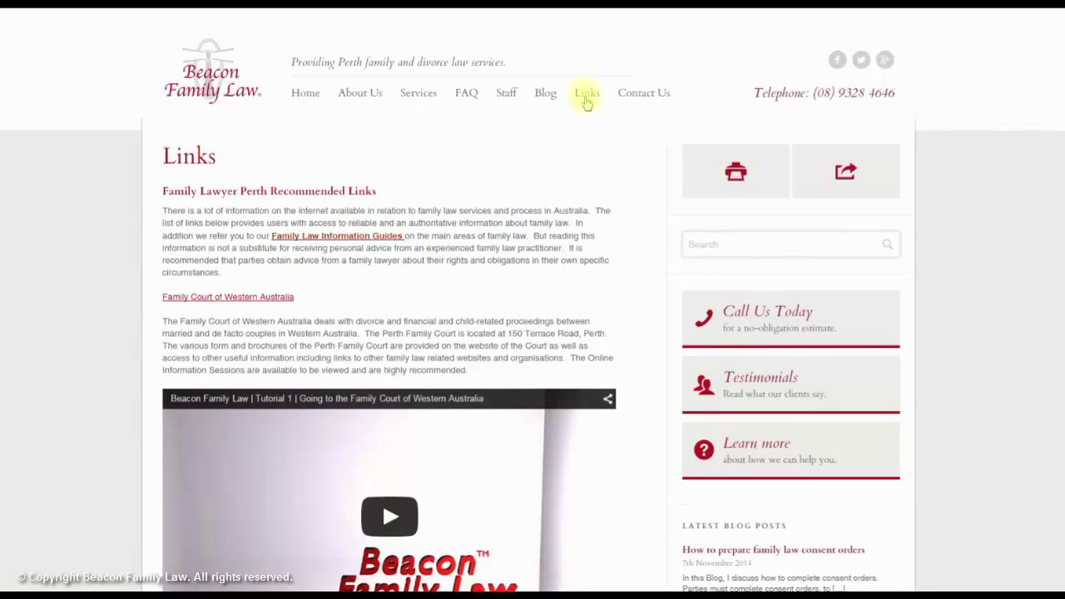
{"action": "scroll", "coordinate": [566, 303], "scroll_direction": "down", "scroll_amount": 2}
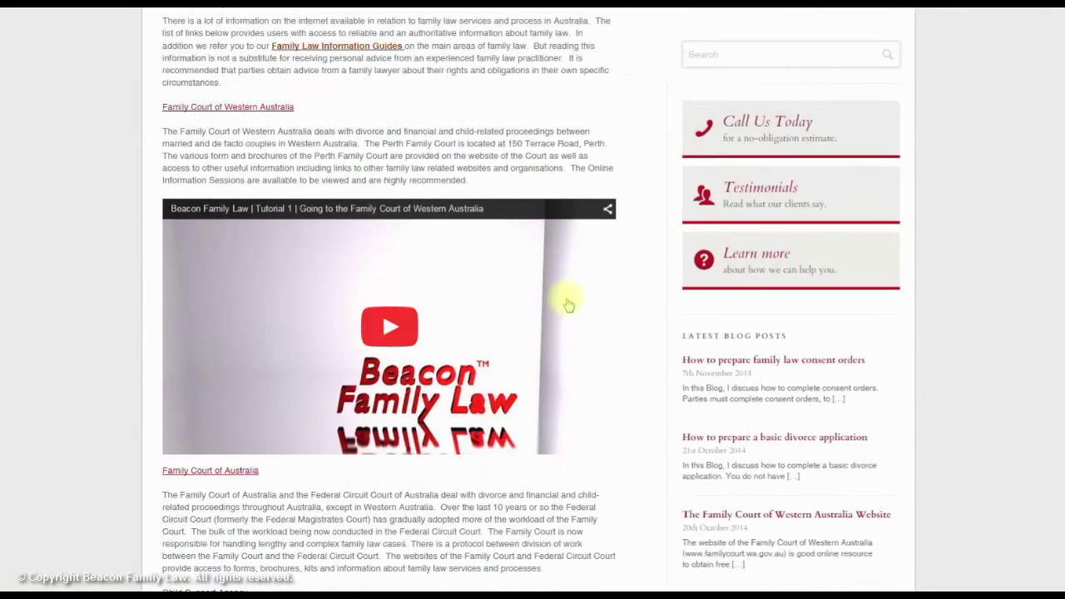
{"action": "scroll", "coordinate": [566, 304], "scroll_direction": "down", "scroll_amount": 2}
{"action": "scroll", "coordinate": [566, 303], "scroll_direction": "down", "scroll_amount": 2}
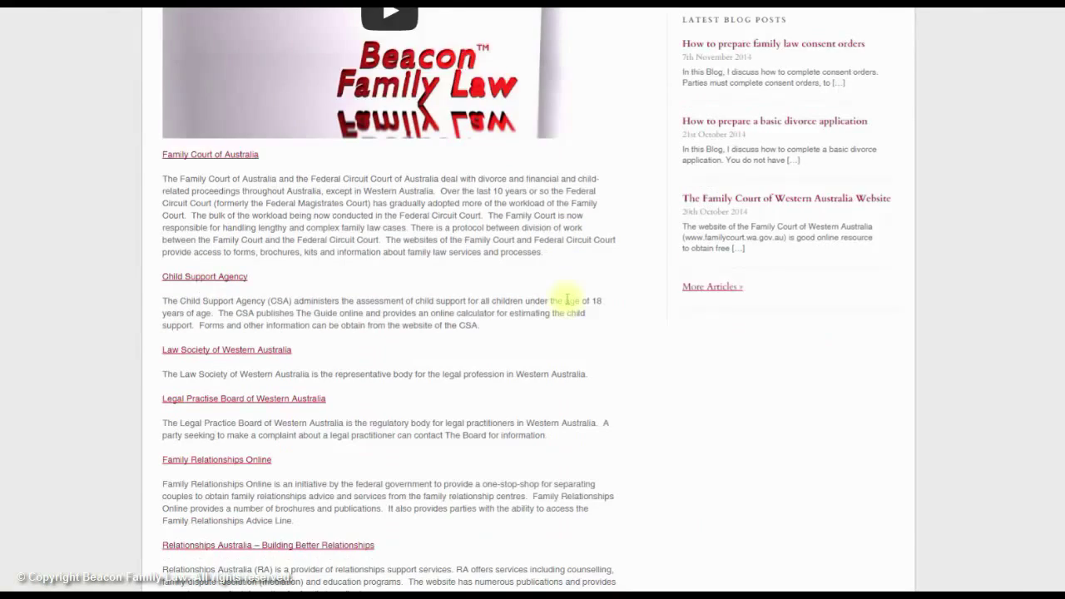
{"action": "scroll", "coordinate": [566, 304], "scroll_direction": "down", "scroll_amount": 3}
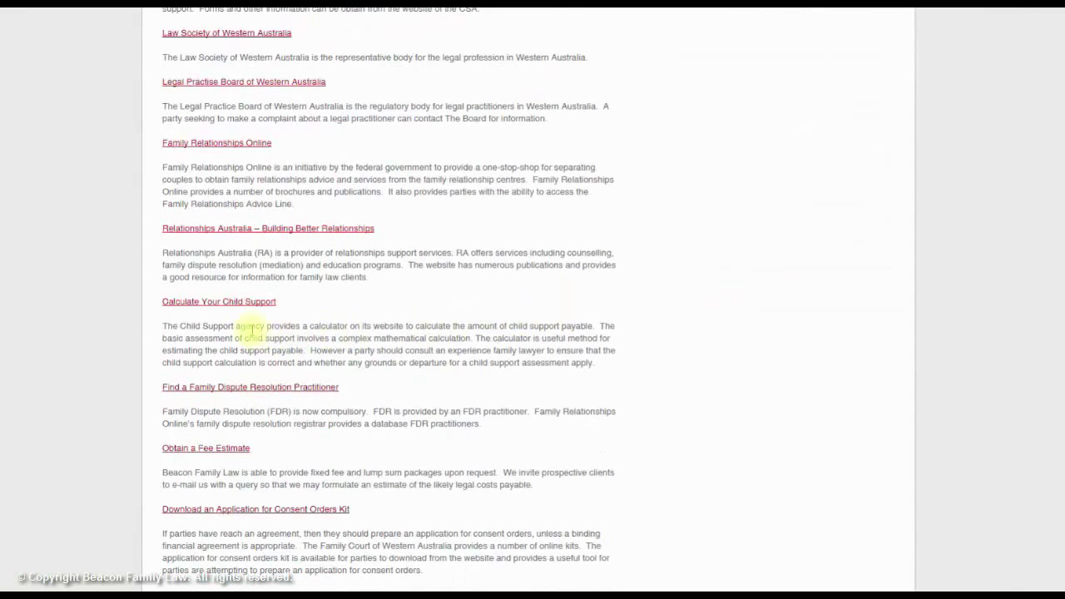
{"action": "left_click", "coordinate": [237, 304]}
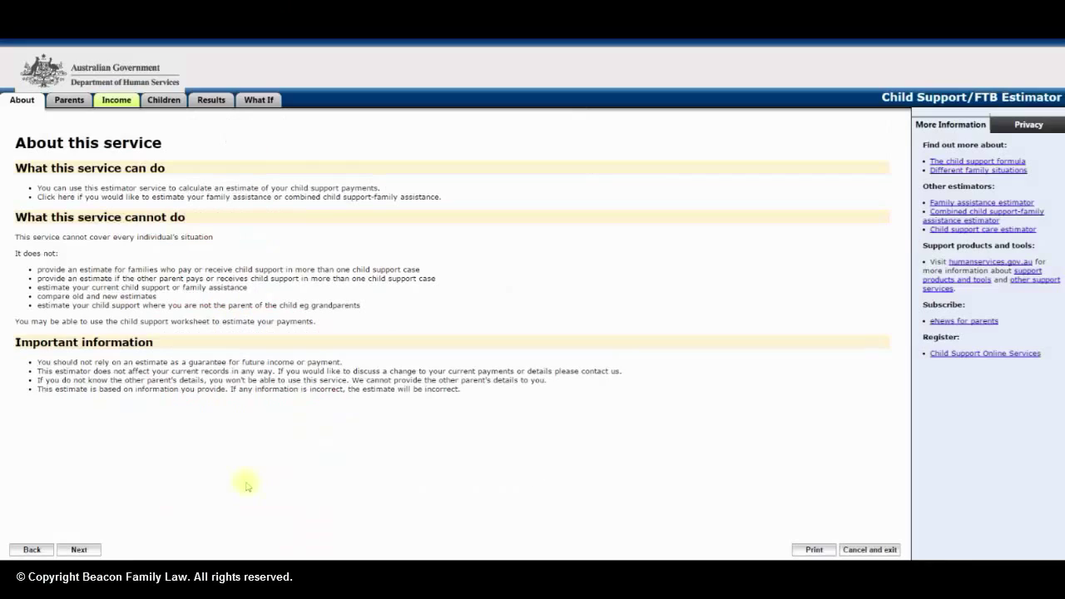
- Enter the first parent's given name, 2 children, and the other parent's given name
{"action": "left_click", "coordinate": [79, 550]}
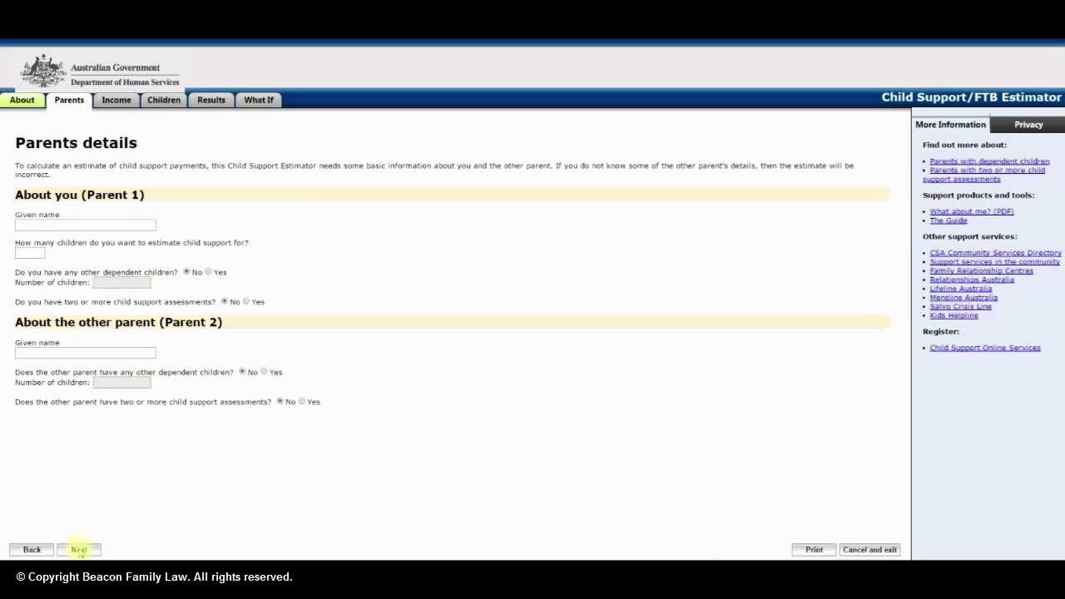
{"action": "left_click", "coordinate": [103, 226]}
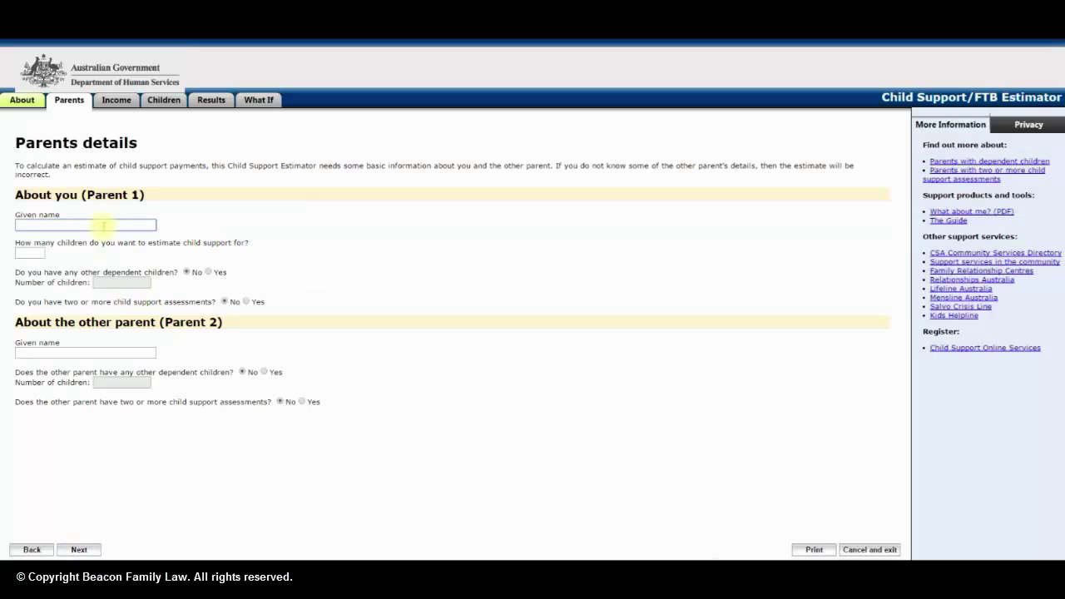
{"action": "type", "text": "Sam"}
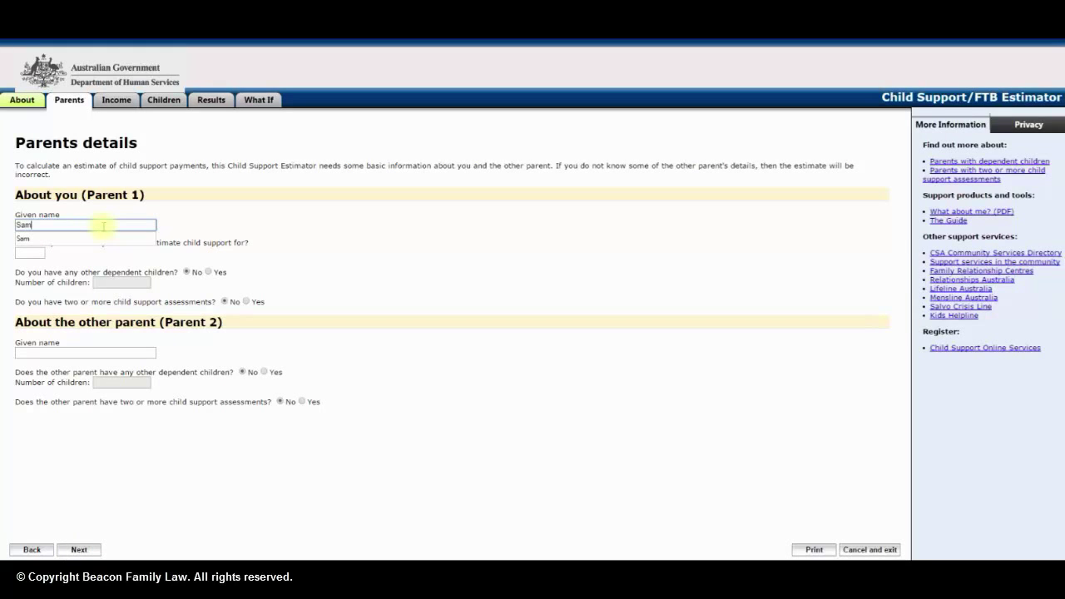
{"action": "key", "text": "Tab"}
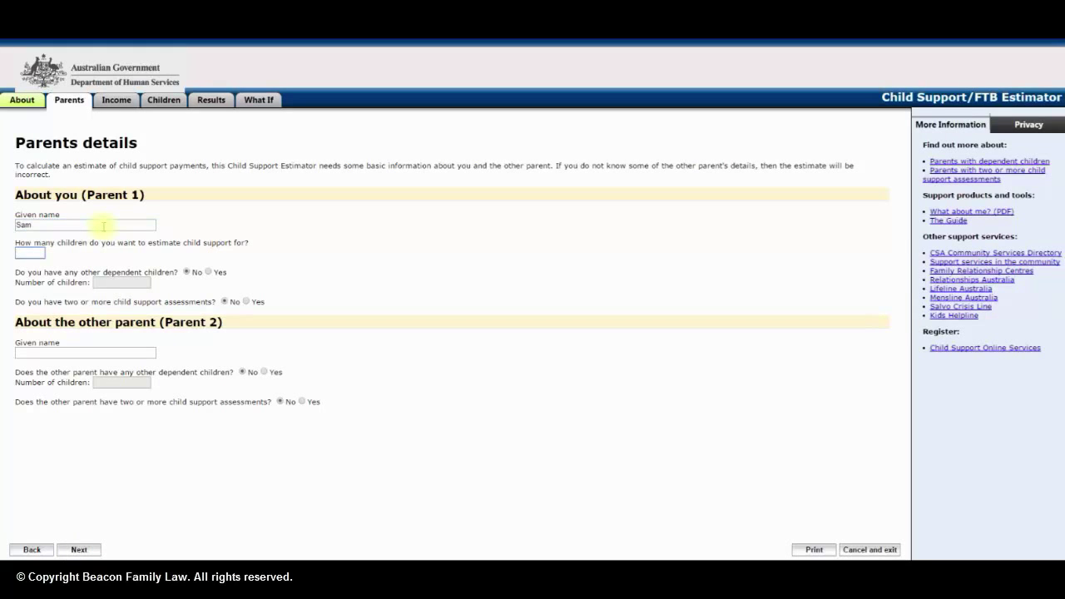
{"action": "type", "text": "2"}
{"action": "key", "text": "Tab"}
{"action": "left_click", "coordinate": [61, 354]}
{"action": "type", "text": "Sue"}
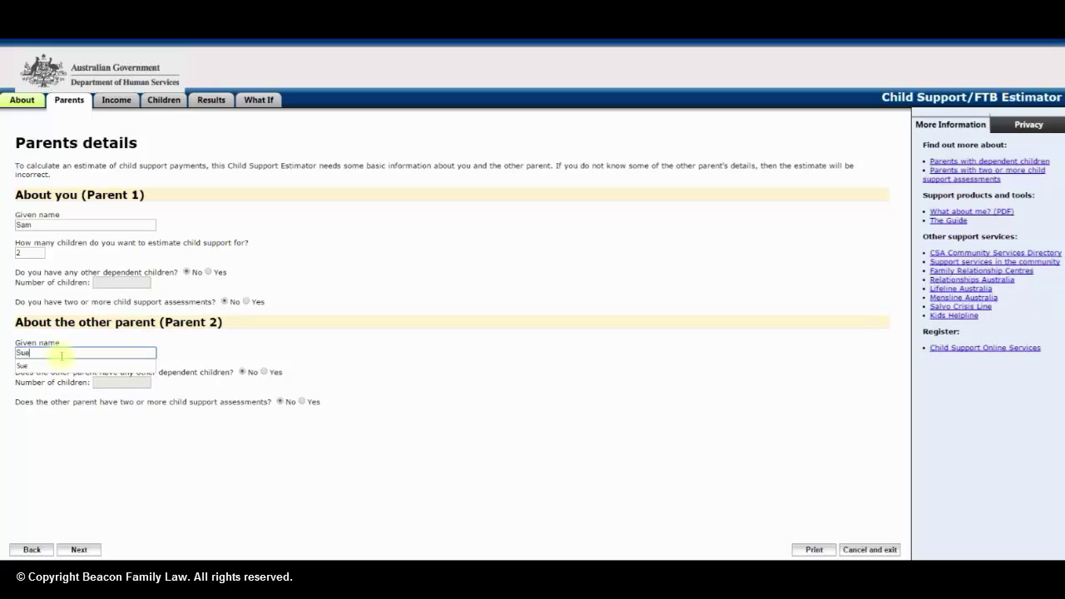
{"action": "left_click", "coordinate": [285, 380]}
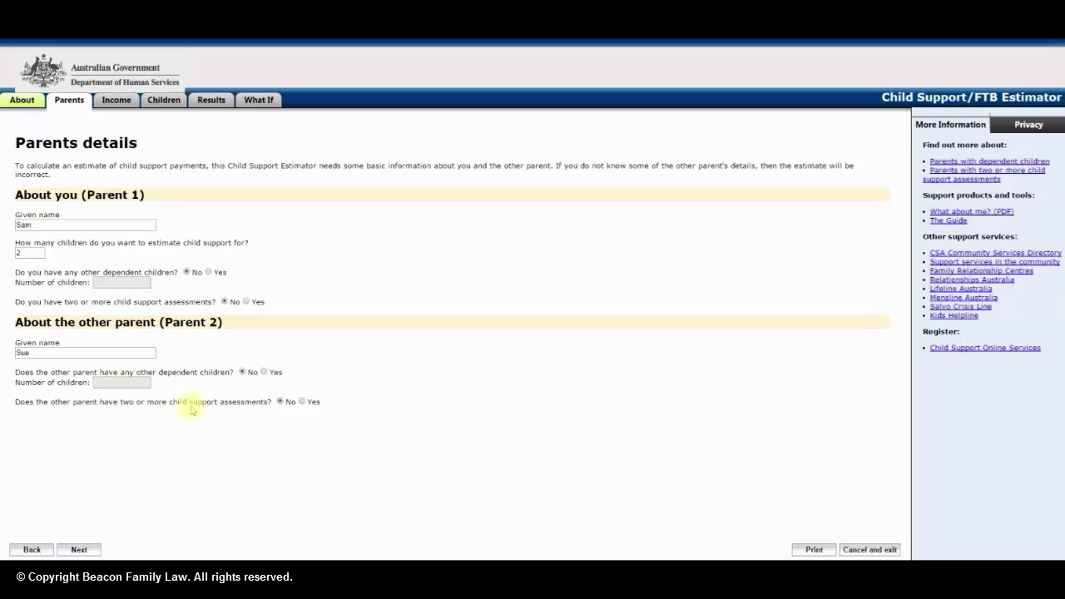
- Enter taxable incomes of $100,000 for the first parent and $50,000 for the other
{"action": "left_click", "coordinate": [80, 551]}
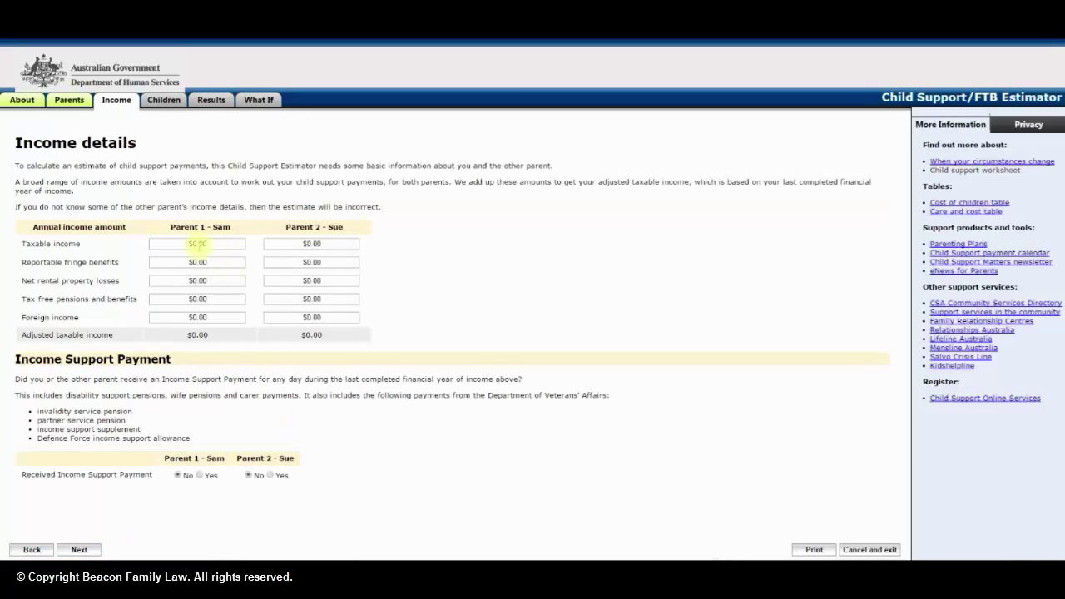
{"action": "left_click", "coordinate": [199, 244]}
{"action": "type", "text": "10000"}
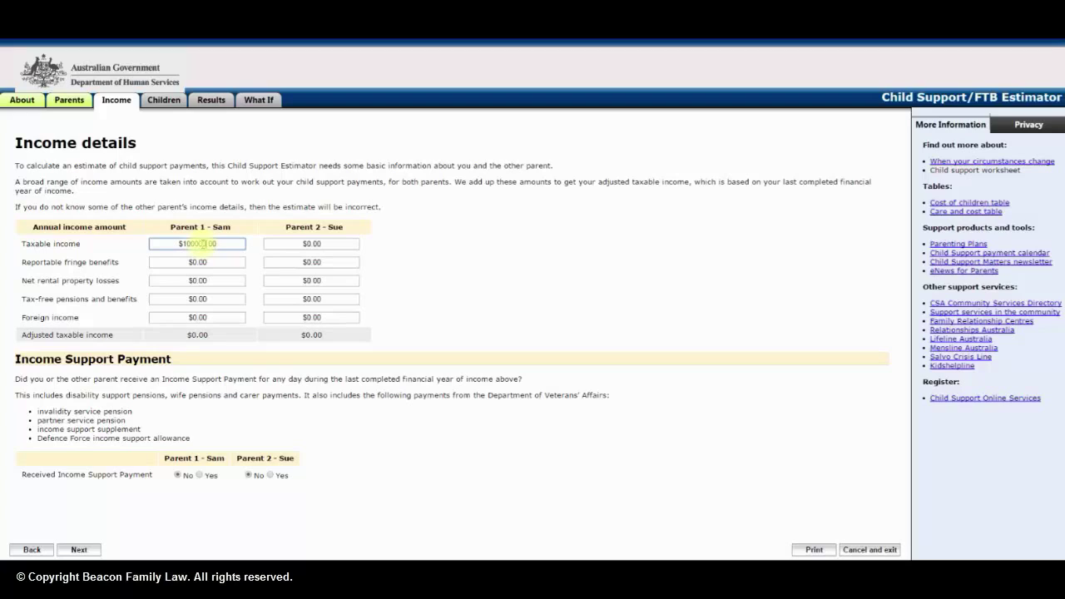
{"action": "left_click", "coordinate": [309, 244]}
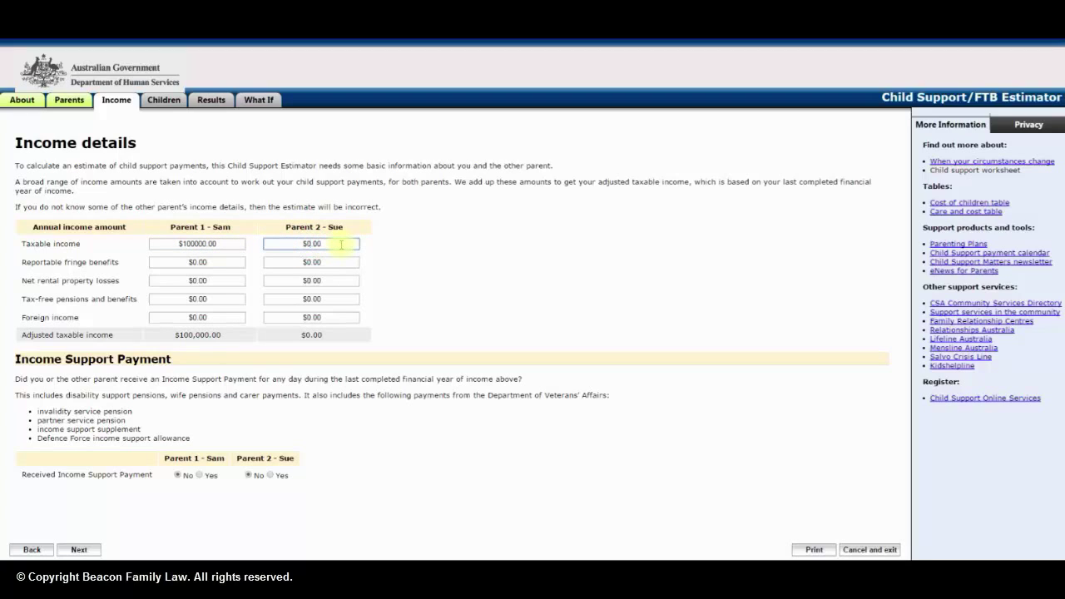
{"action": "key", "text": "BackSpace"}
{"action": "type", "text": "50000"}
{"action": "key", "text": "Tab"}
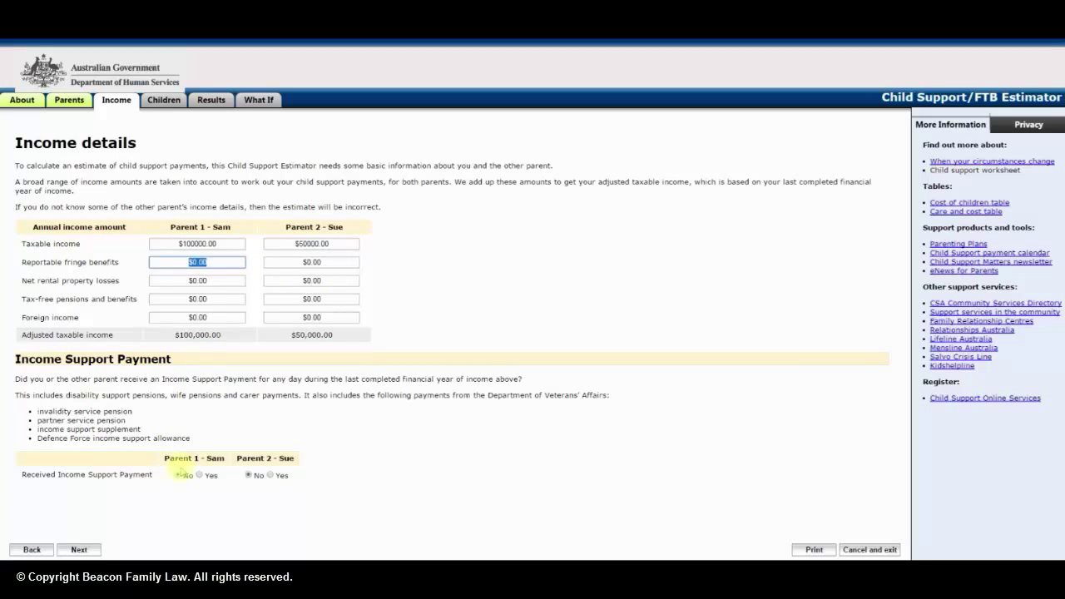
- Add the first child, born 23/02/2010, with 2 nights of care per fortnight
{"action": "left_click", "coordinate": [79, 550]}
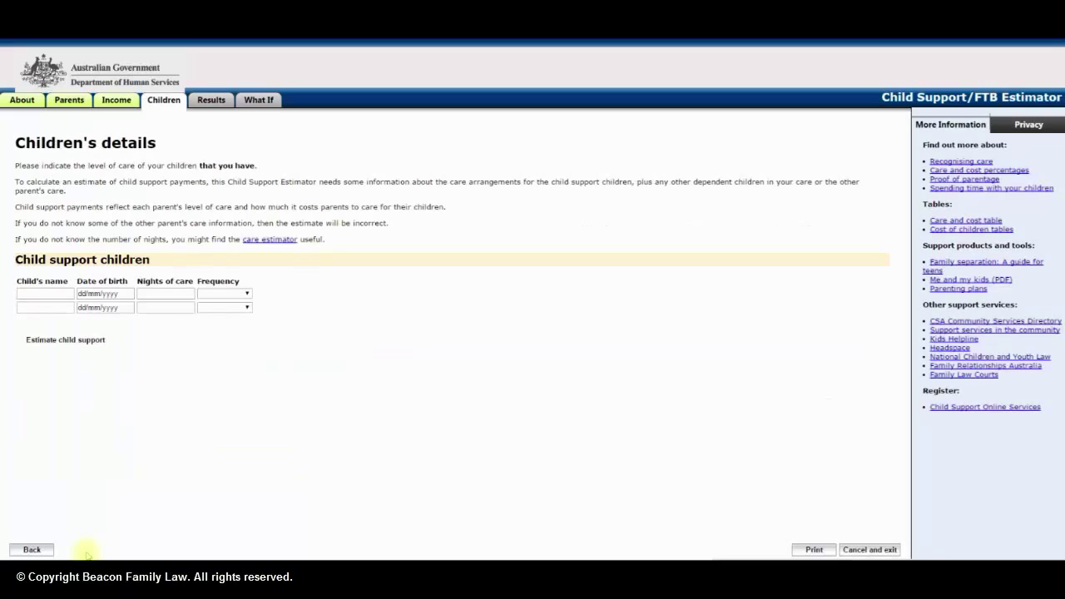
{"action": "left_click", "coordinate": [65, 294]}
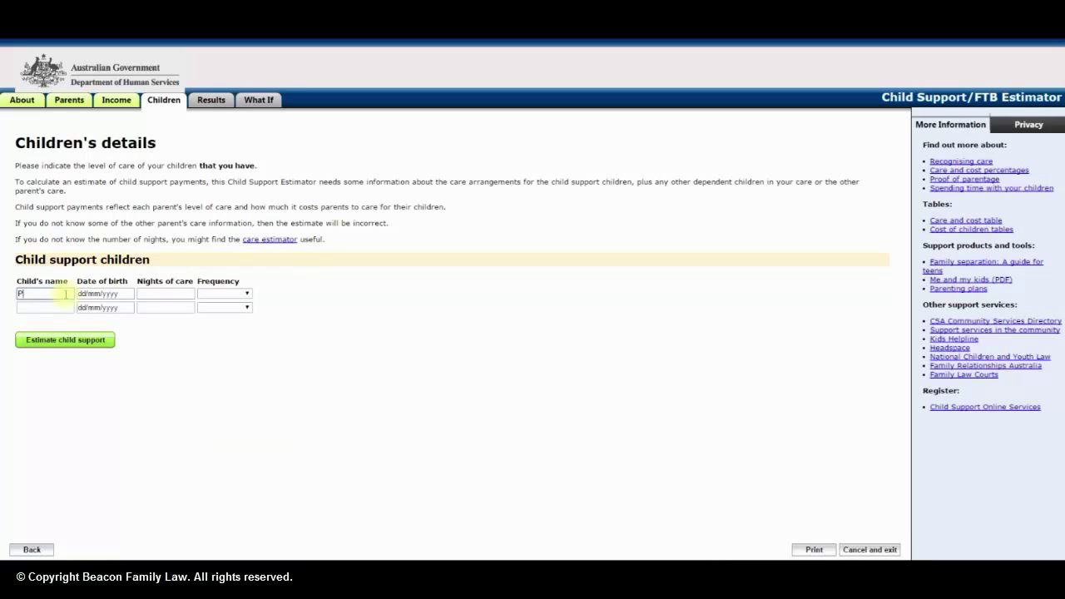
{"action": "type", "text": "Paul"}
{"action": "key", "text": "Tab"}
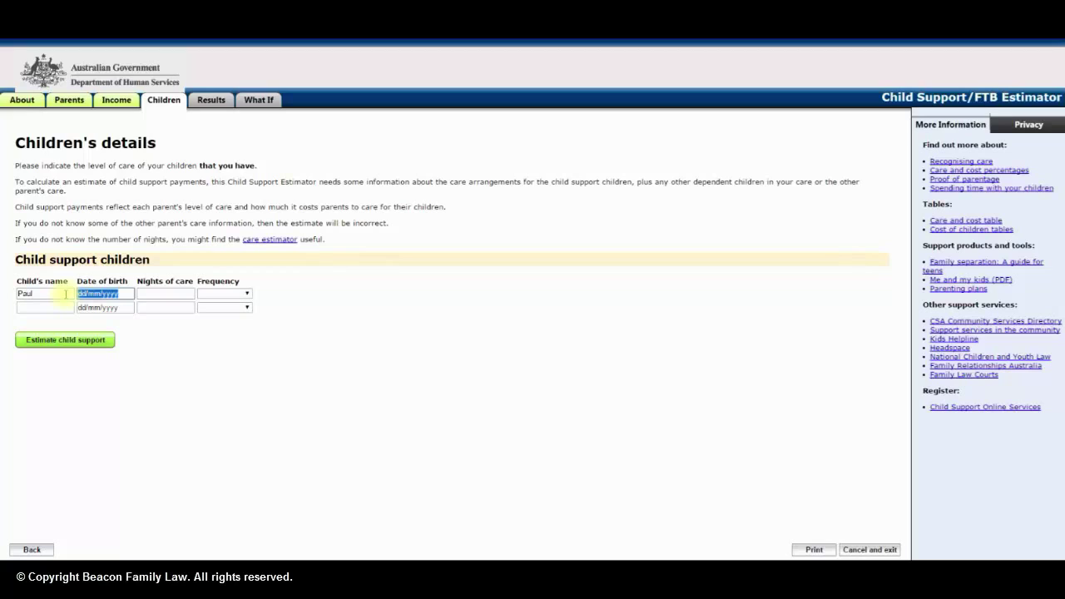
{"action": "type", "text": "2"}
{"action": "type", "text": "3/02/2010"}
{"action": "key", "text": "Tab"}
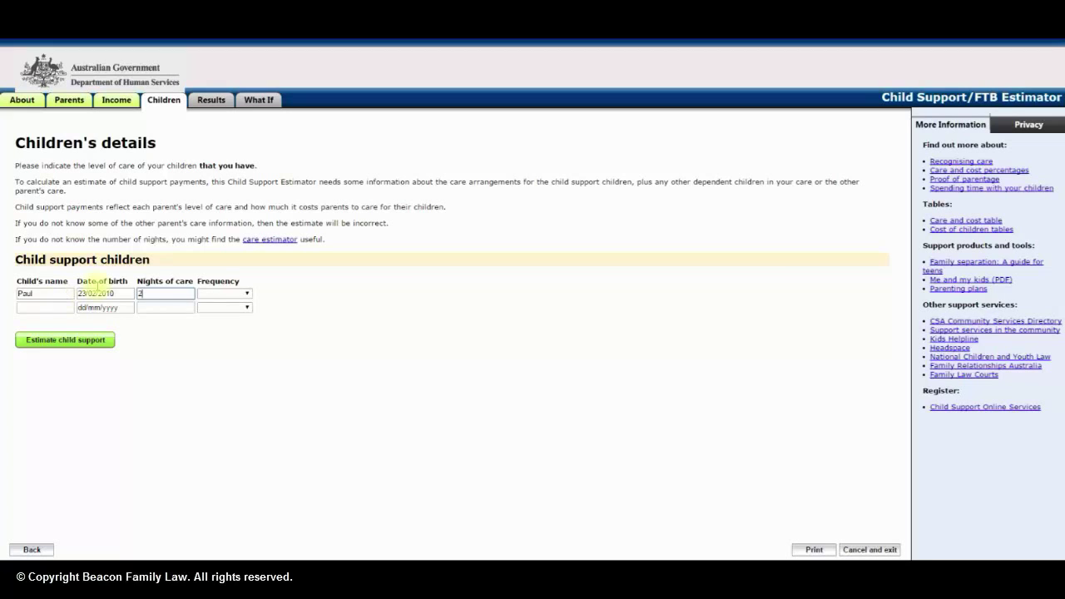
{"action": "left_click", "coordinate": [241, 294]}
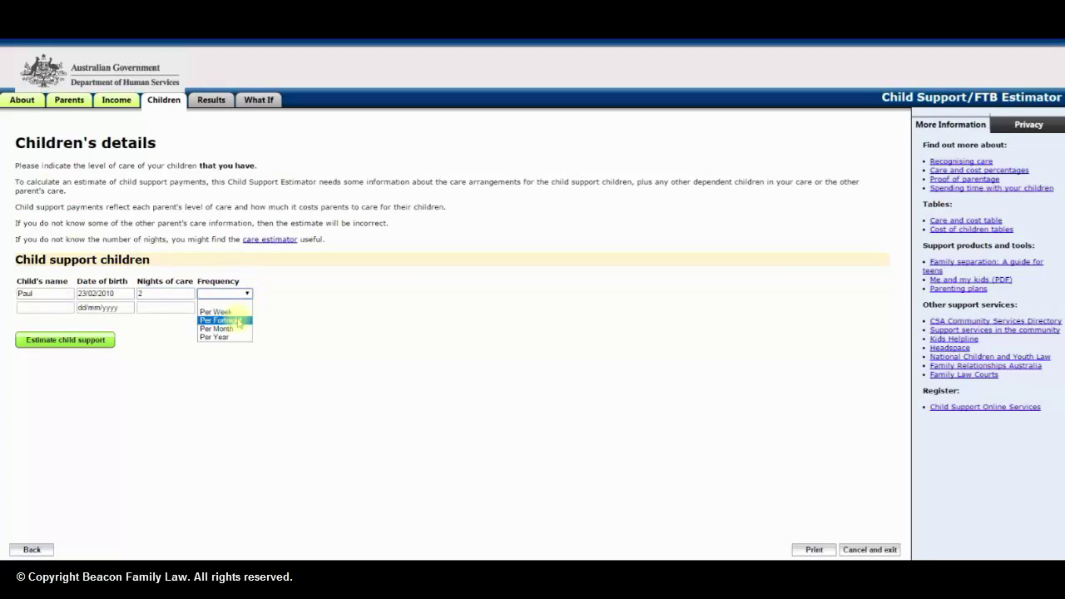
{"action": "left_click", "coordinate": [238, 323]}
- Add the second child, born 23/07/2008, with 2 nights of care per fortnight
{"action": "left_click", "coordinate": [41, 308]}
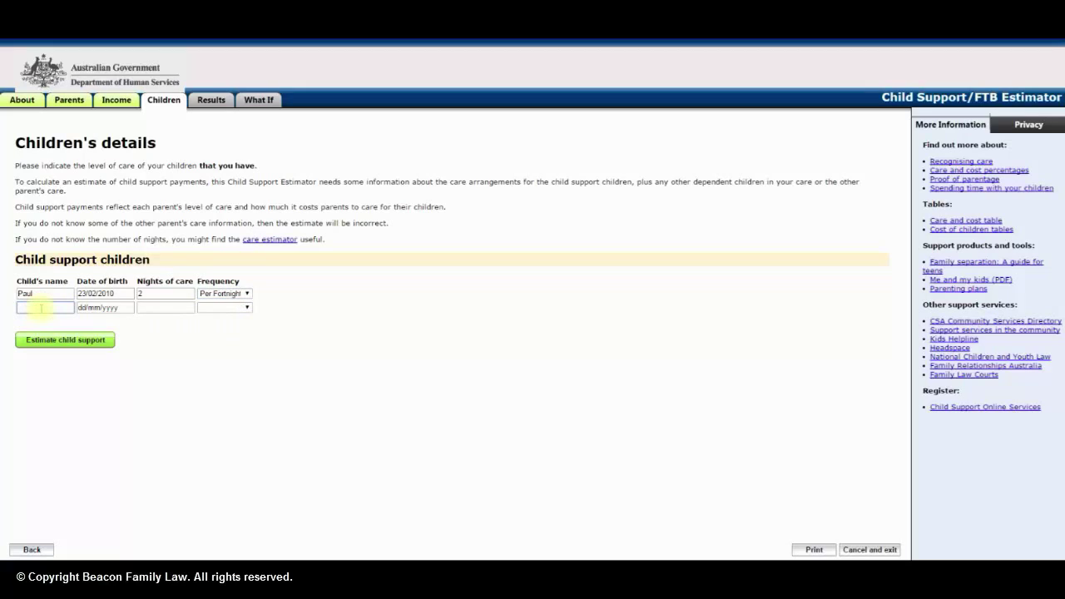
{"action": "type", "text": "Pam"}
{"action": "key", "text": "Tab"}
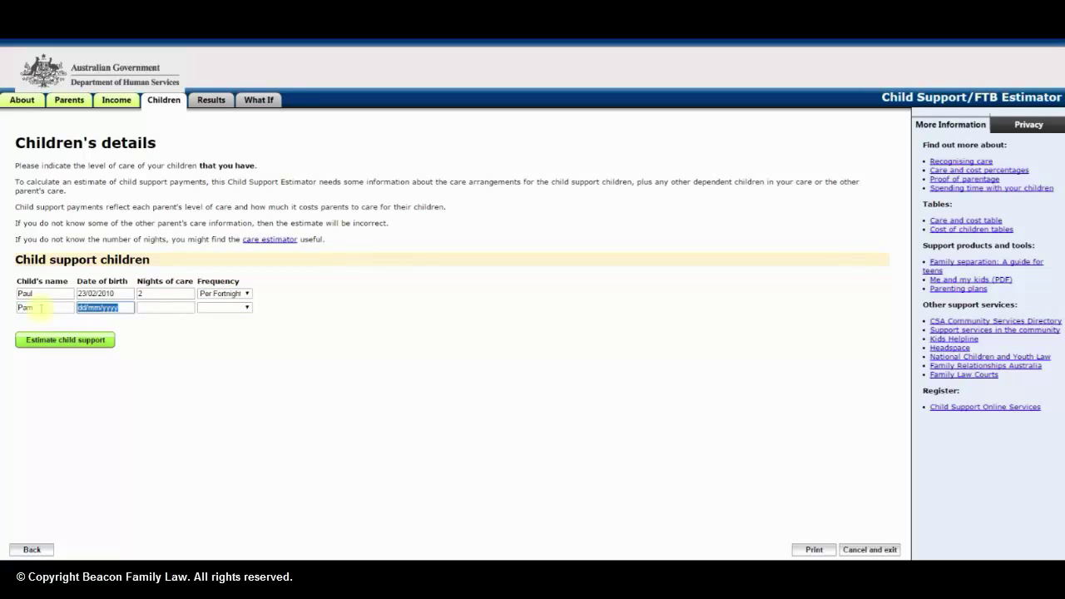
{"action": "type", "text": "23/07/2008"}
{"action": "key", "text": "Tab"}
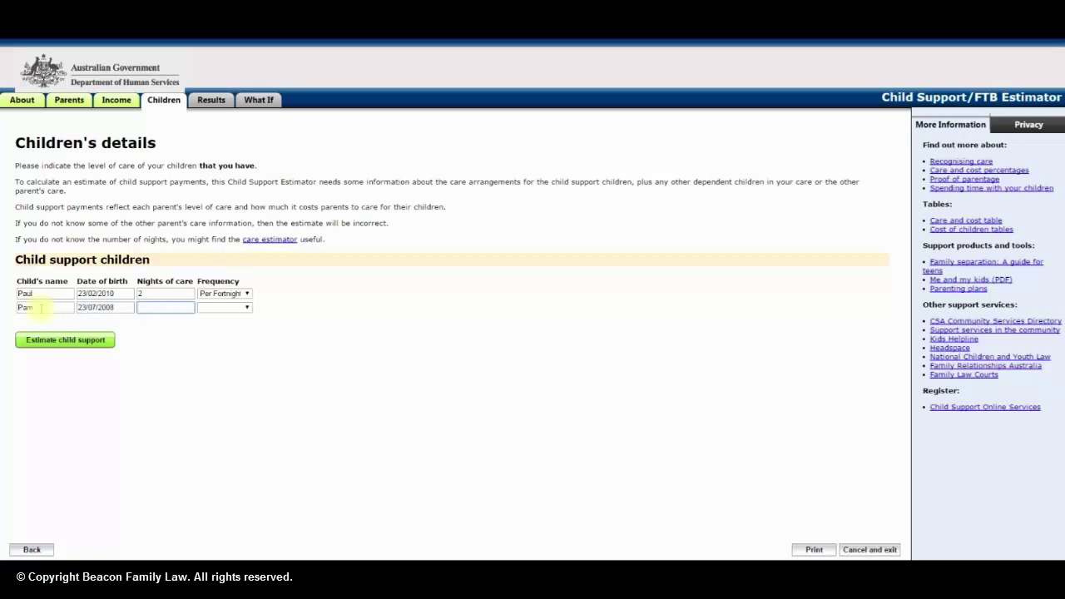
{"action": "left_click", "coordinate": [248, 307]}
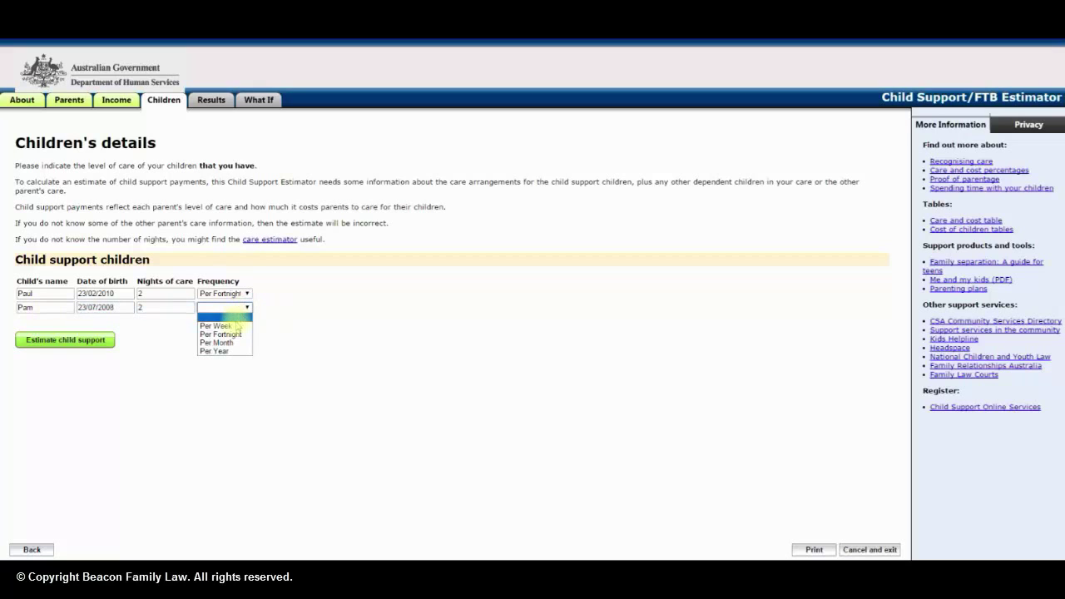
{"action": "left_click", "coordinate": [234, 337]}
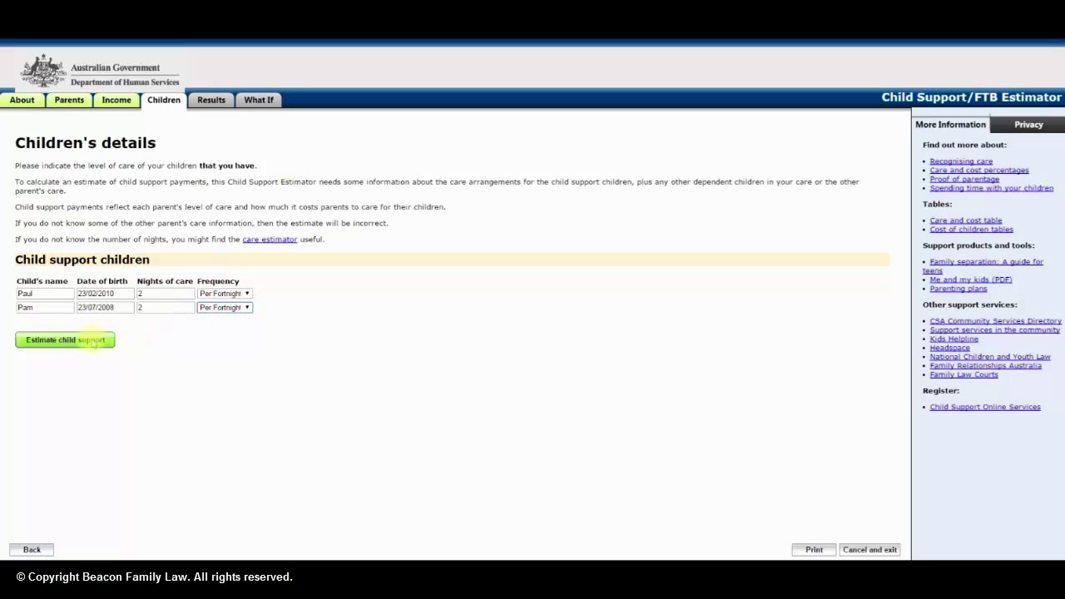
- Calculate the estimate ($11,594 per year) and expand all eight calculation steps for review
{"action": "left_click", "coordinate": [91, 341]}
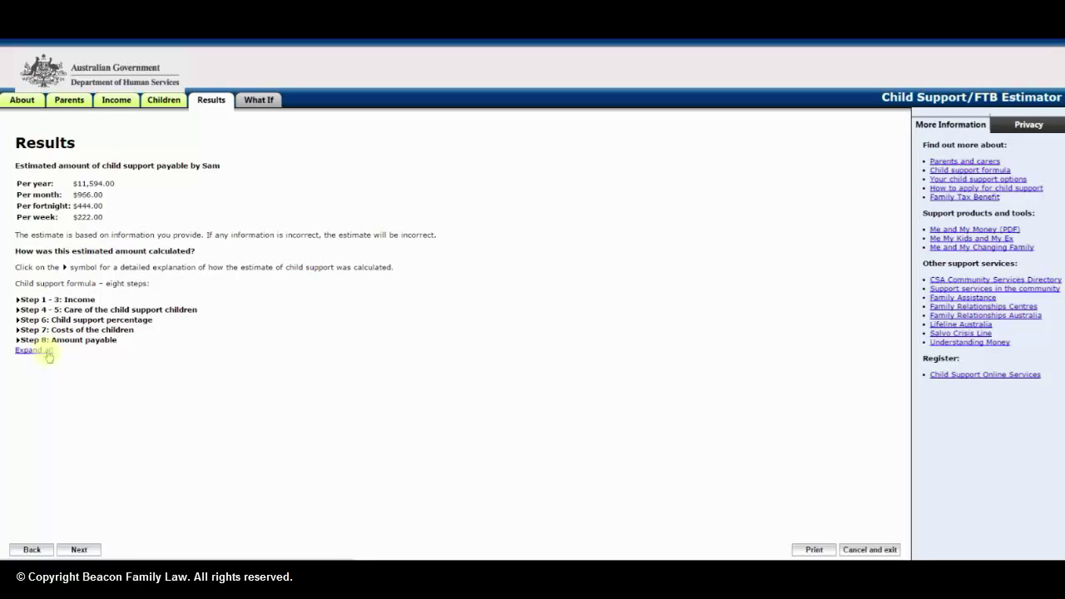
{"action": "left_click", "coordinate": [46, 352]}
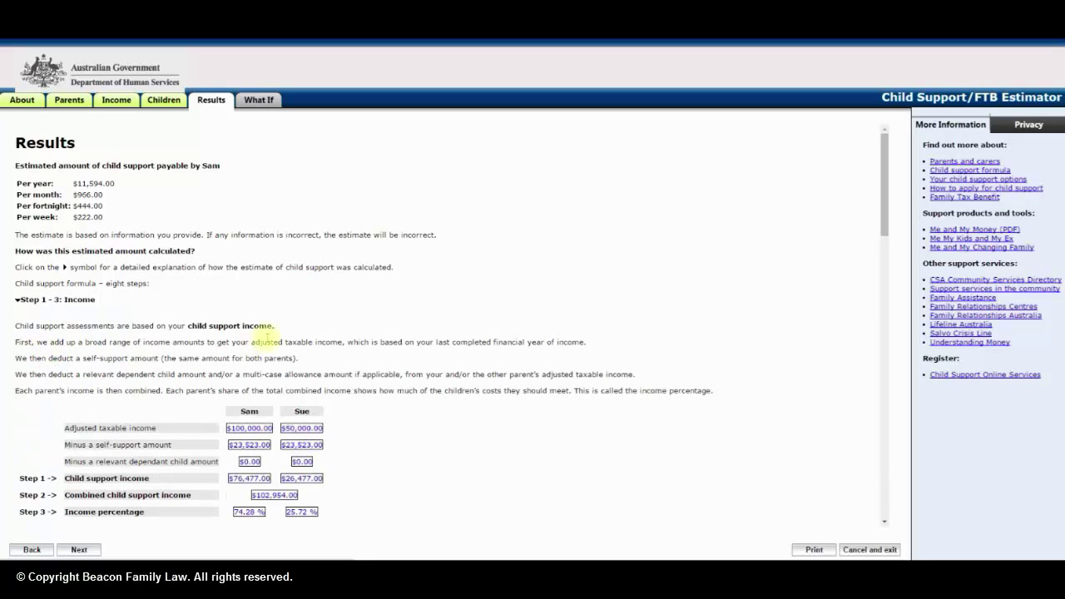
{"action": "scroll", "coordinate": [267, 334], "scroll_direction": "down", "scroll_amount": 3}
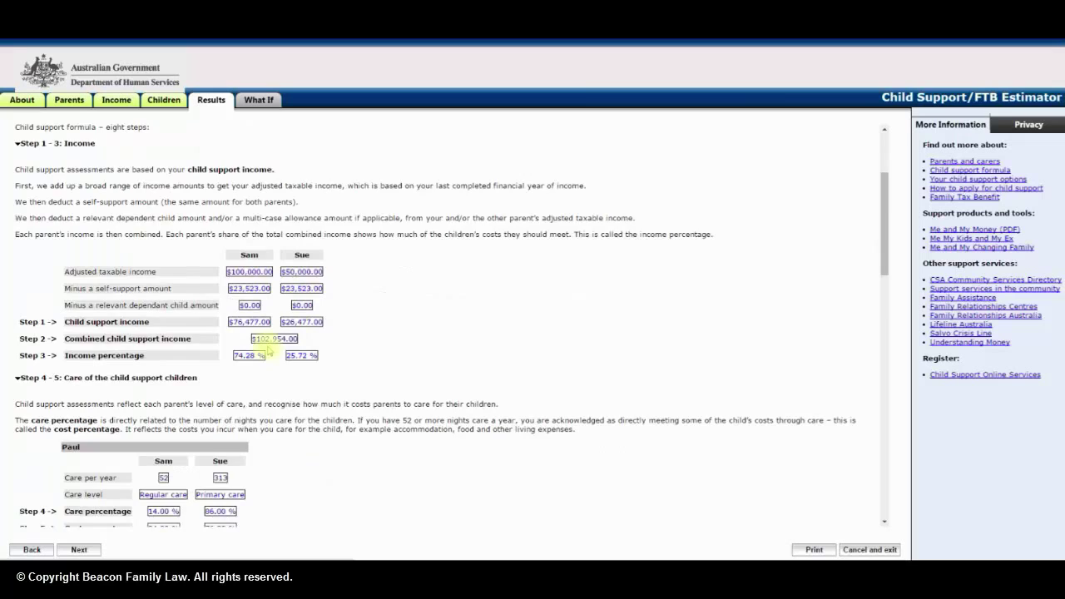
{"action": "scroll", "coordinate": [268, 352], "scroll_direction": "down", "scroll_amount": 12}
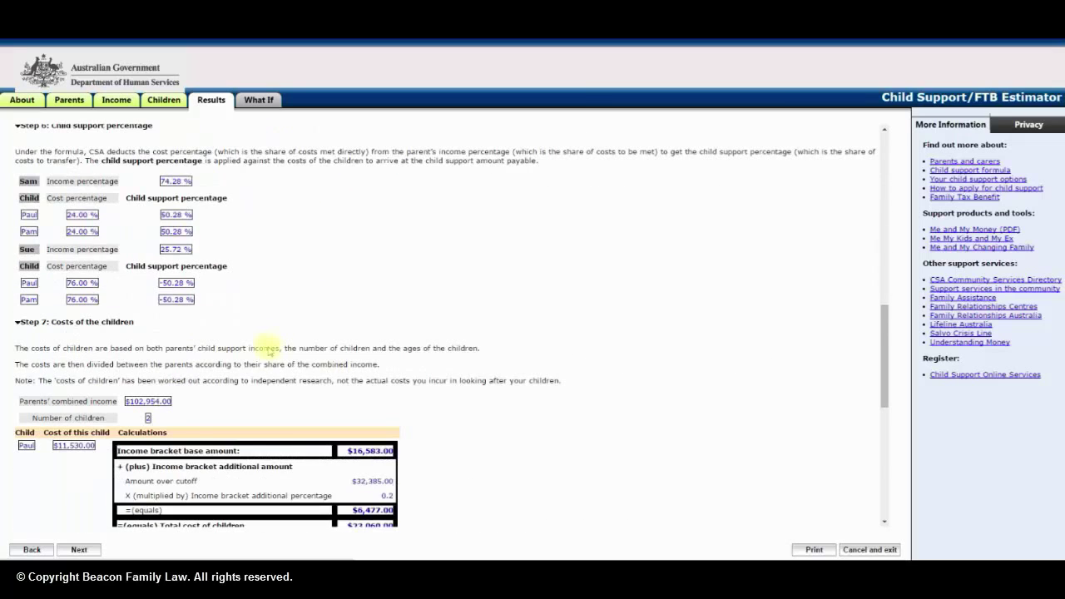
{"action": "scroll", "coordinate": [268, 351], "scroll_direction": "down", "scroll_amount": 6}
{"action": "scroll", "coordinate": [283, 351], "scroll_direction": "up", "scroll_amount": 2}
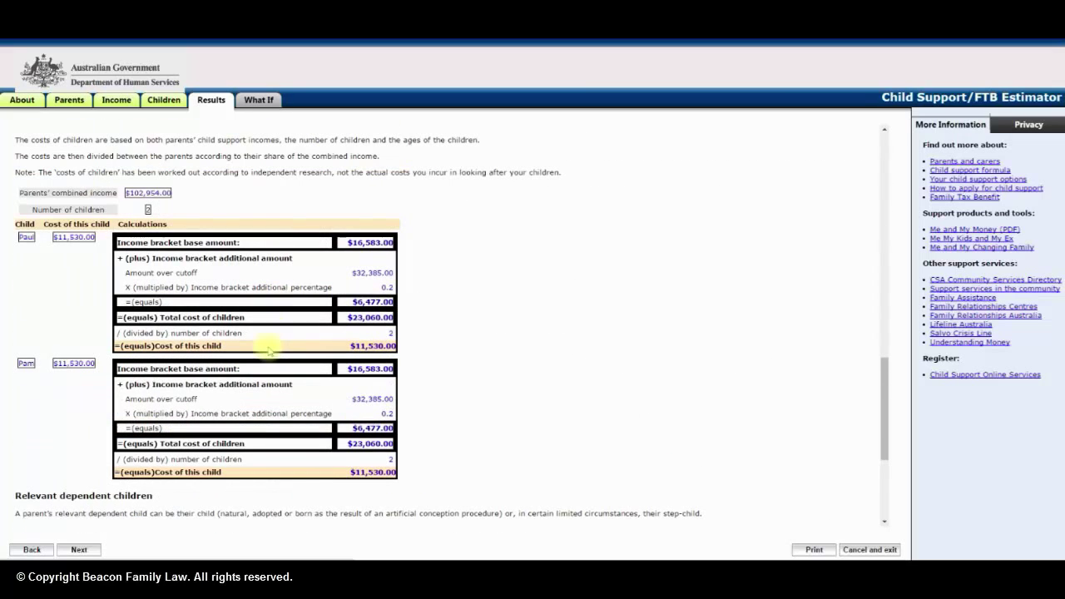
{"action": "scroll", "coordinate": [311, 354], "scroll_direction": "down", "scroll_amount": 3}
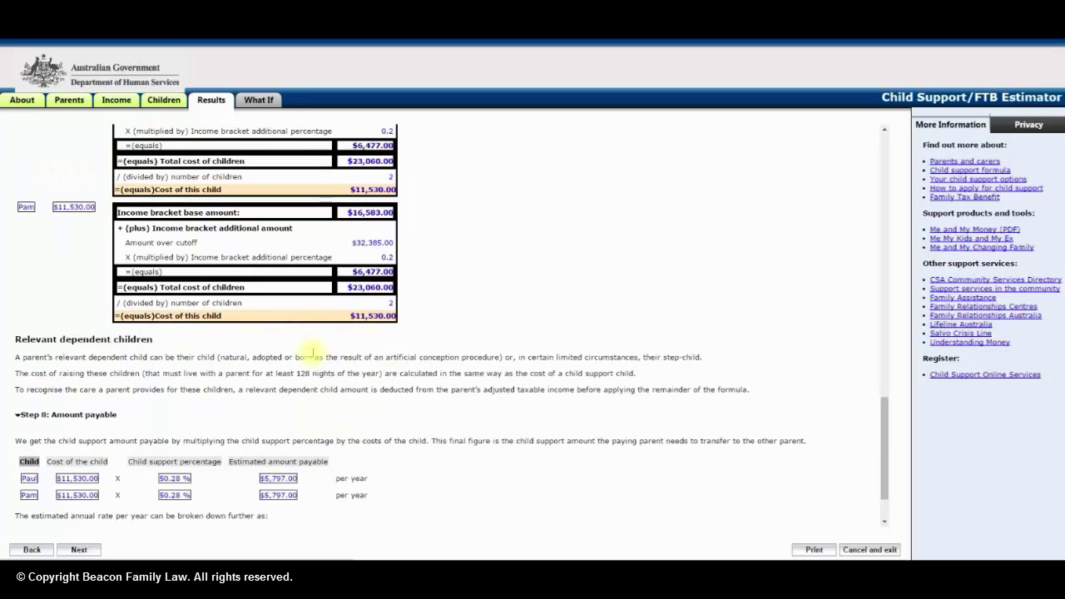
{"action": "scroll", "coordinate": [310, 353], "scroll_direction": "down", "scroll_amount": 1}
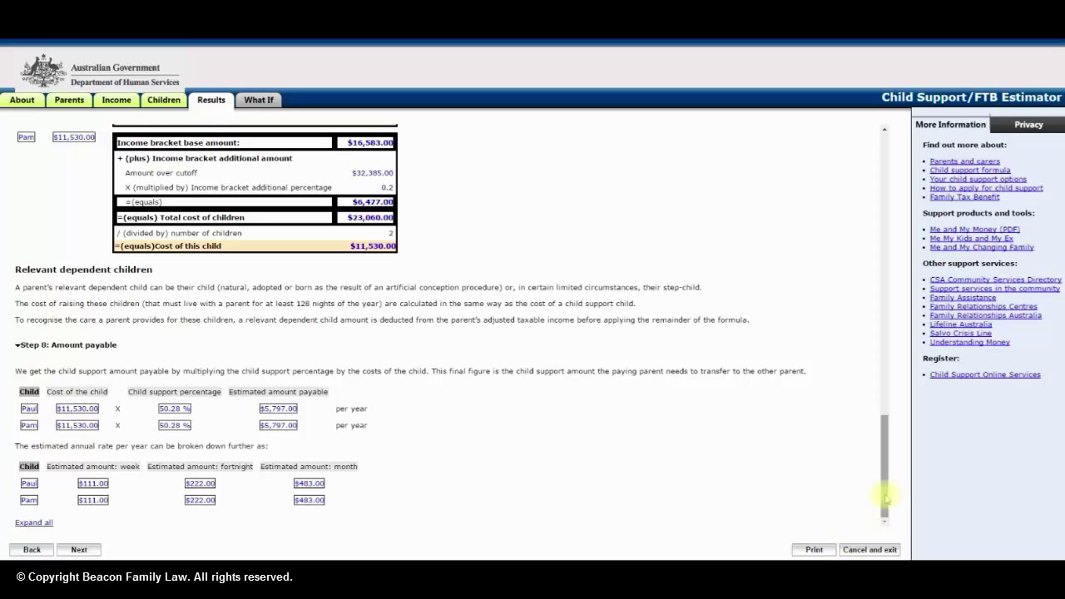
{"action": "left_click_drag", "start_coordinate": [887, 497], "coordinate": [870, 213]}
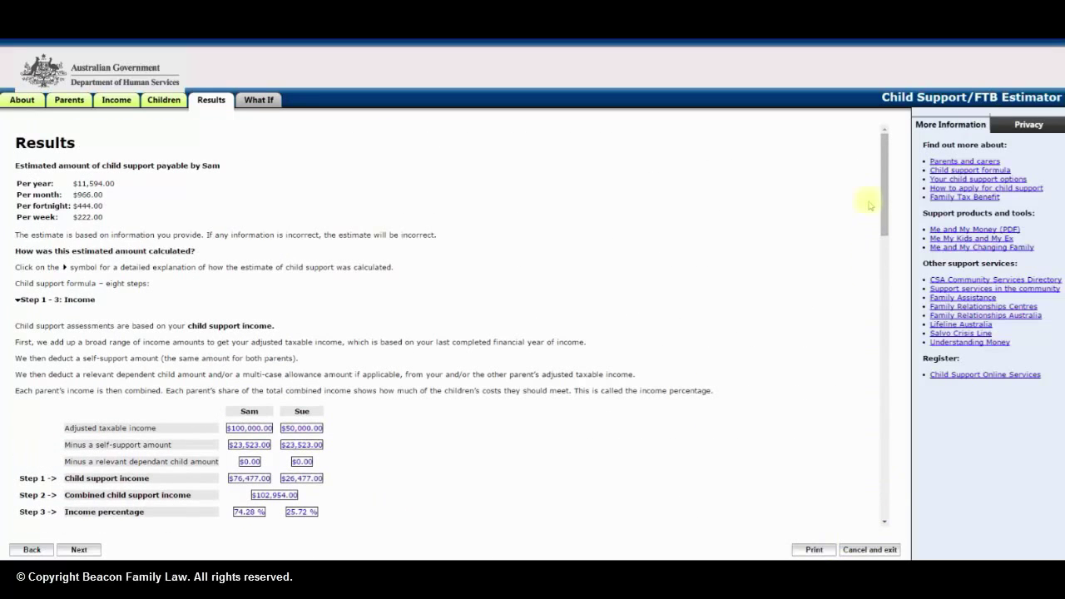